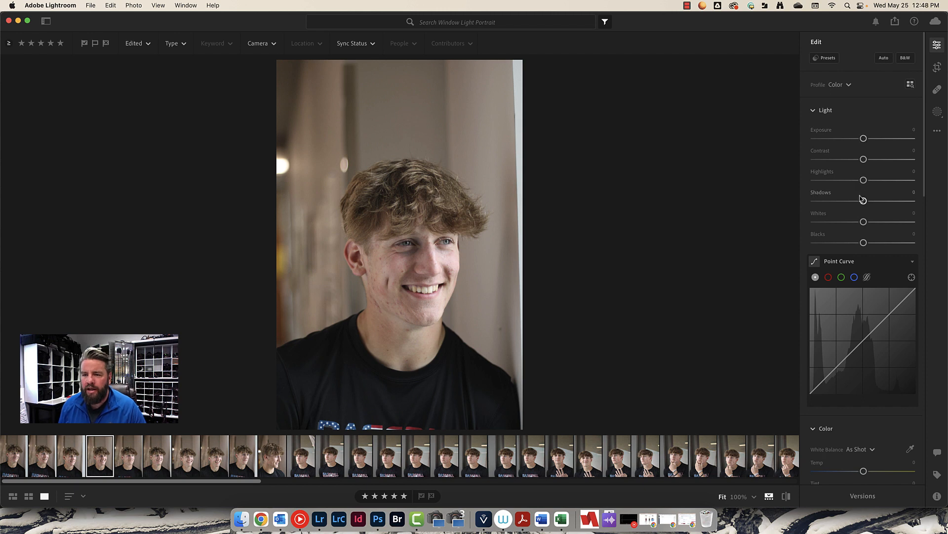
# Apply the automatic light and color adjustments to the portrait, adjusting Vibrance to +19 and Saturation to 0.
pyautogui.click(884, 58)
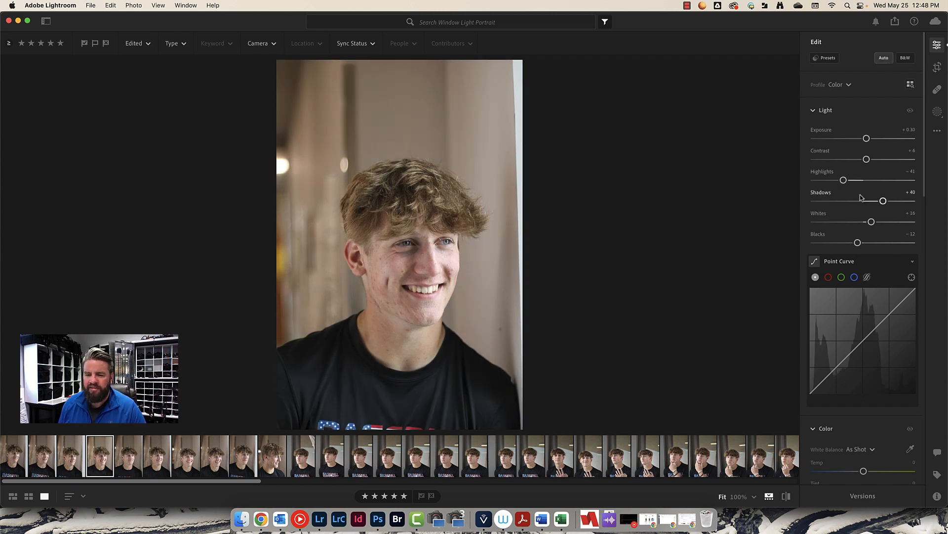
pyautogui.scroll(-10, 860, 198)
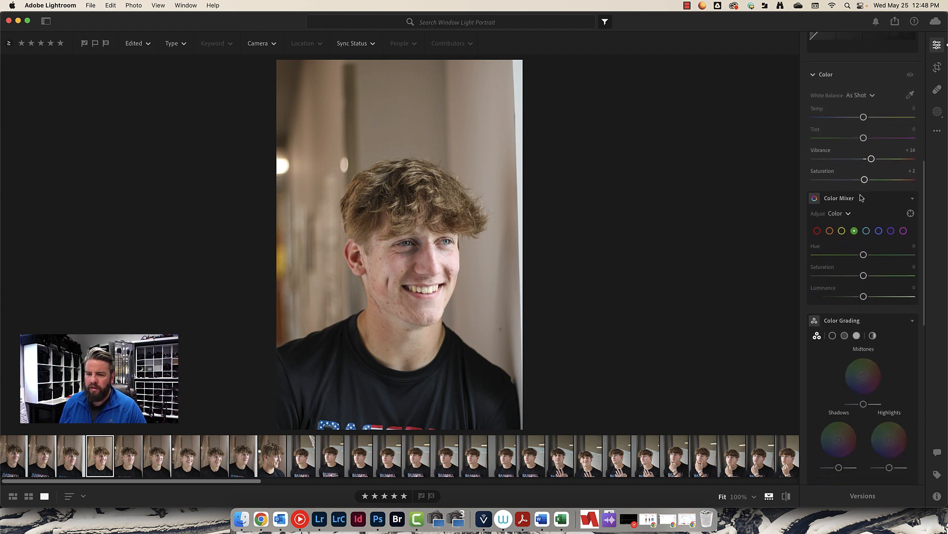
pyautogui.scroll(-6, 861, 198)
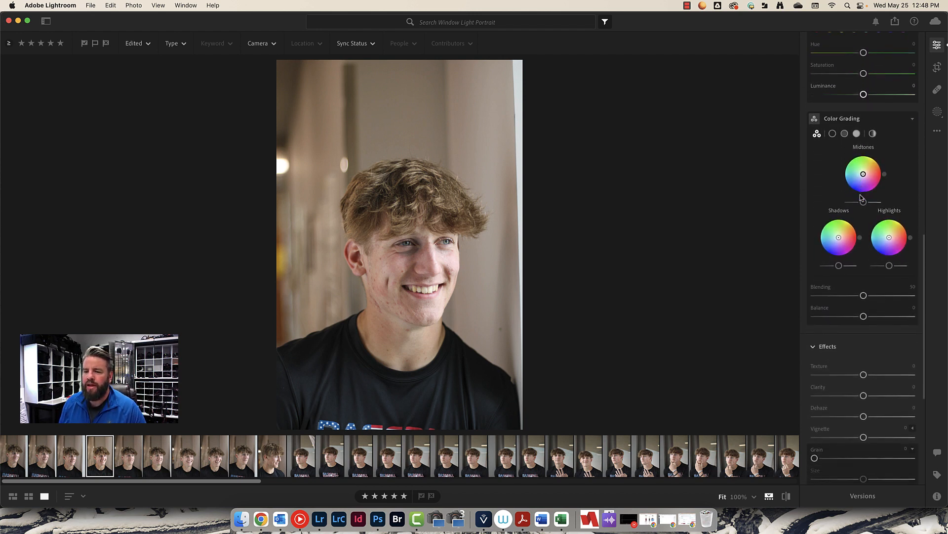
pyautogui.scroll(11, 860, 198)
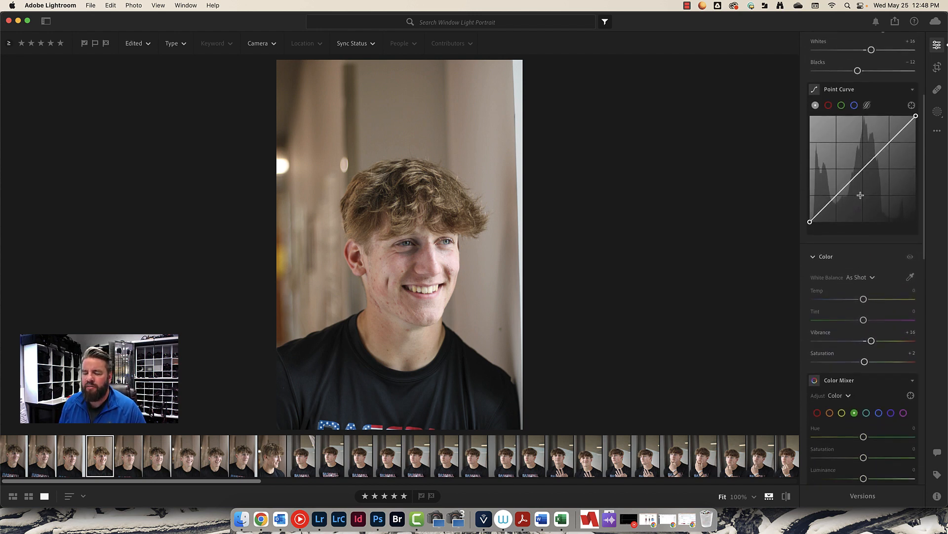
pyautogui.scroll(-2, 860, 195)
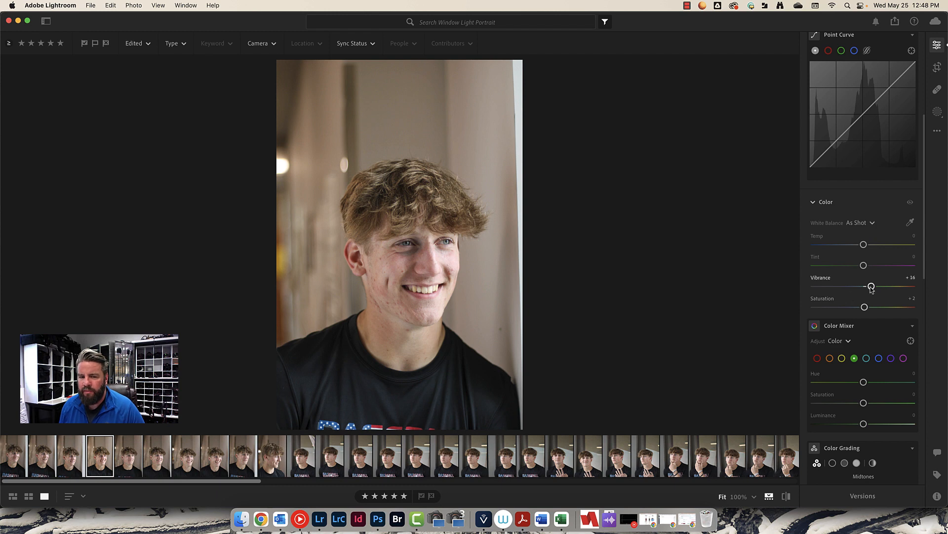
pyautogui.moveTo(871, 287); pyautogui.dragTo(863, 307)
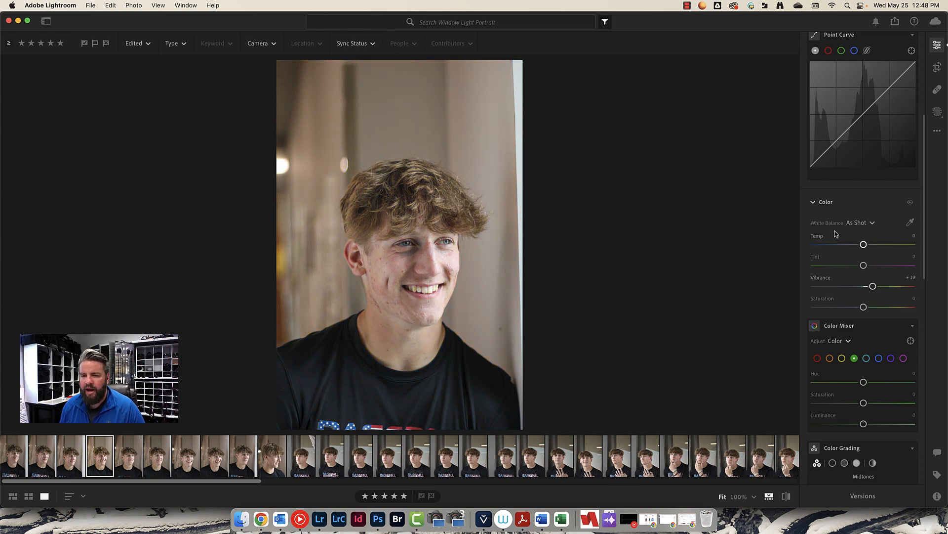
# Add a slight dark vignette to the portrait's edges.
pyautogui.scroll(-10, 851, 223)
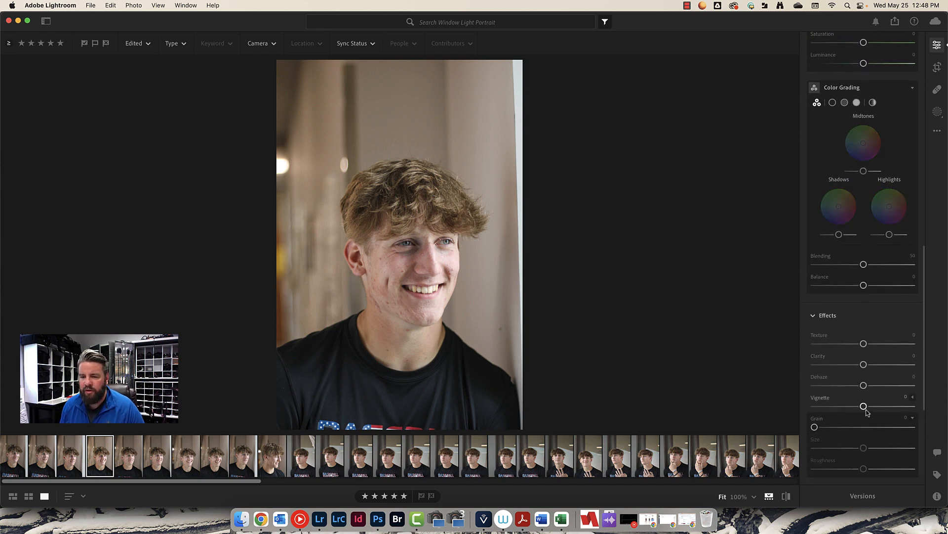
pyautogui.moveTo(864, 406); pyautogui.dragTo(853, 407)
pyautogui.scroll(5, 864, 247)
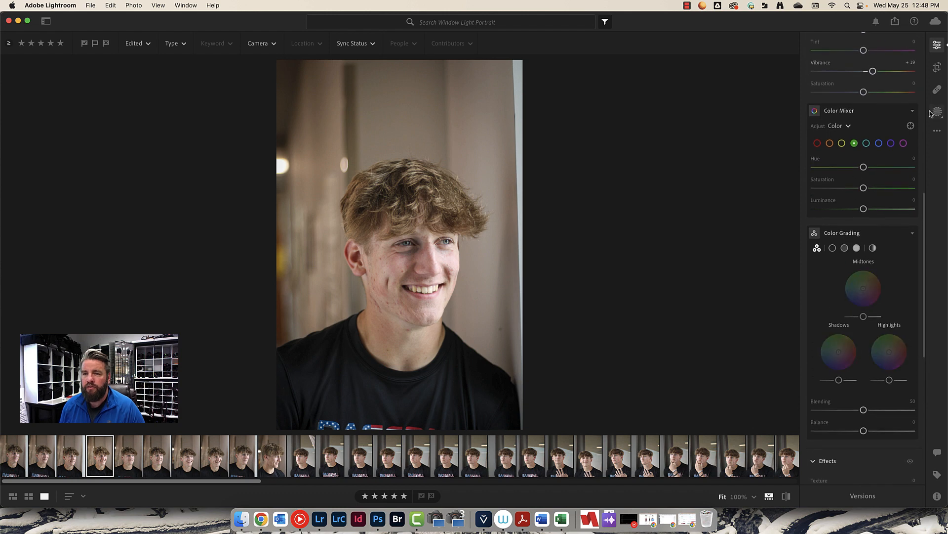
# Crop the portrait tighter around the head and shoulders at a custom aspect ratio and straighten it by +1.83.
pyautogui.click(937, 67)
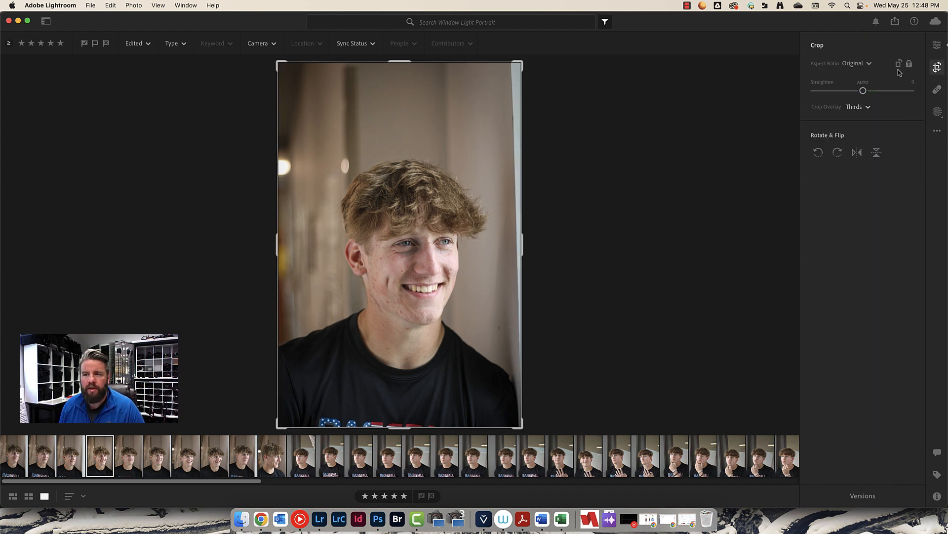
pyautogui.moveTo(387, 65); pyautogui.dragTo(391, 94)
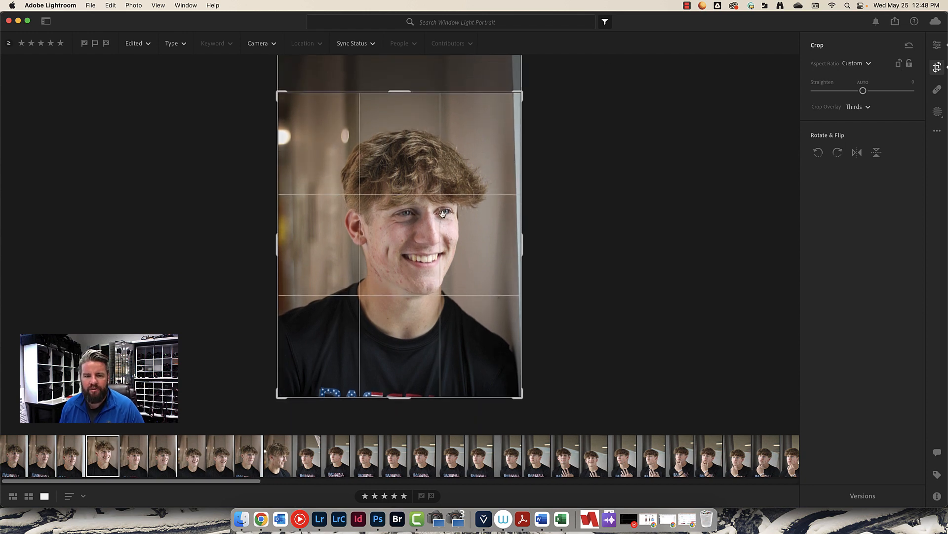
pyautogui.moveTo(278, 239); pyautogui.dragTo(286, 239)
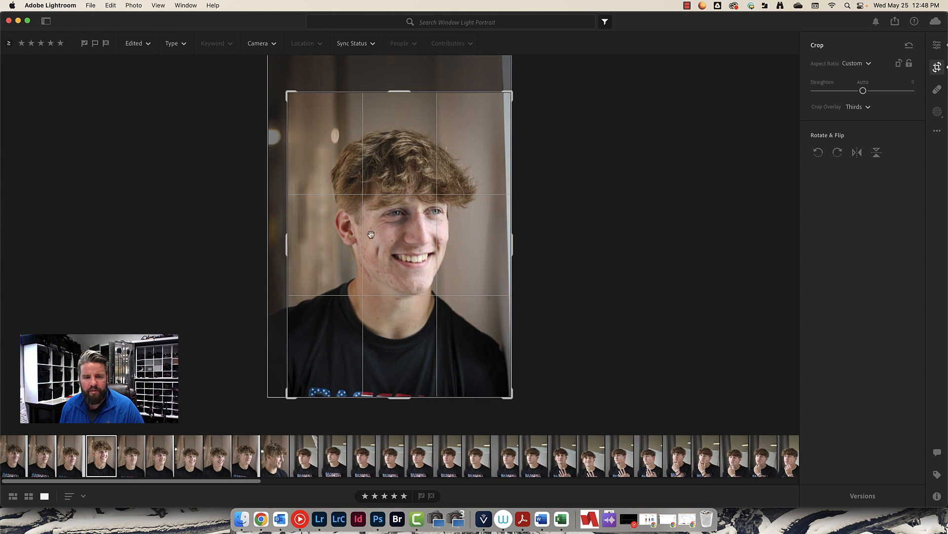
pyautogui.moveTo(394, 402); pyautogui.dragTo(394, 395)
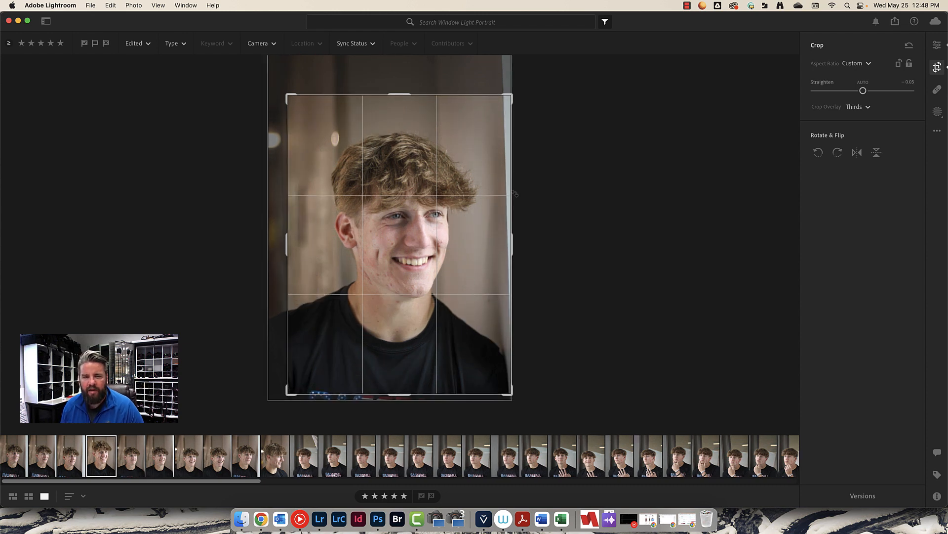
pyautogui.moveTo(529, 172)
pyautogui.mouseDown()
pyautogui.moveTo(524, 198)
pyautogui.moveTo(528, 178)
pyautogui.mouseUp()
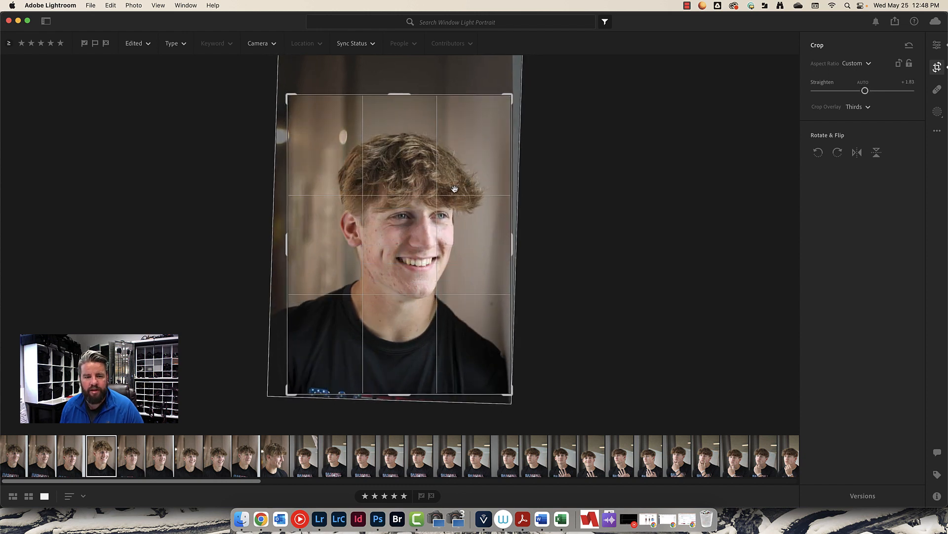
pyautogui.moveTo(287, 244); pyautogui.dragTo(299, 244)
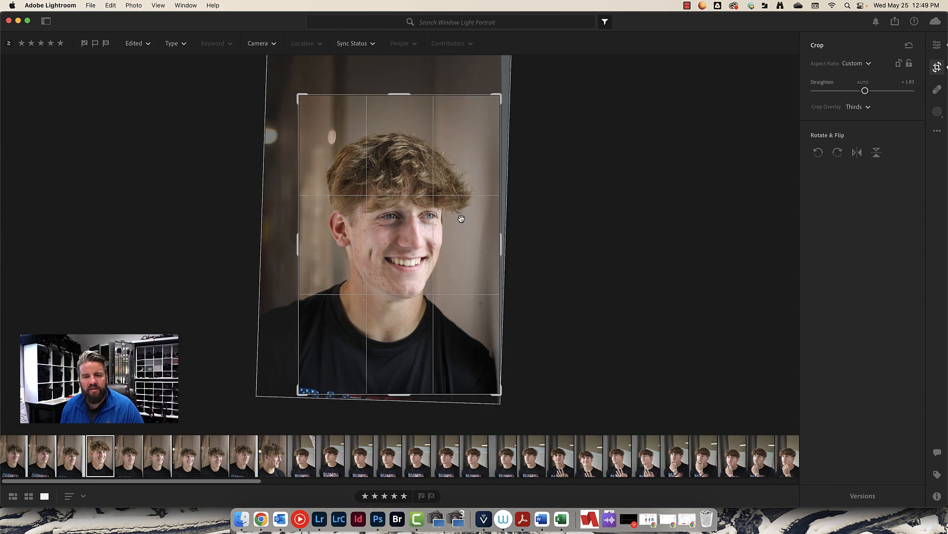
pyautogui.press('Return')
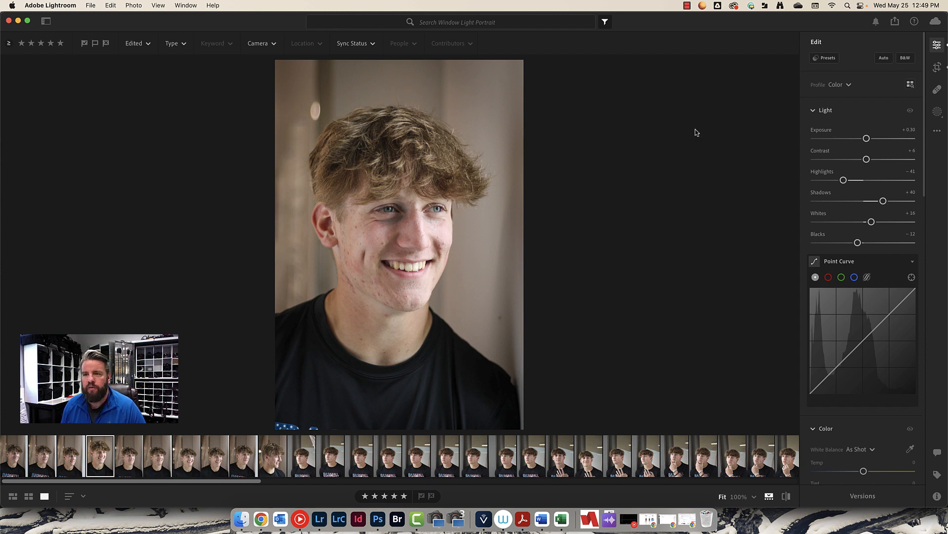
pyautogui.rightClick(426, 189)
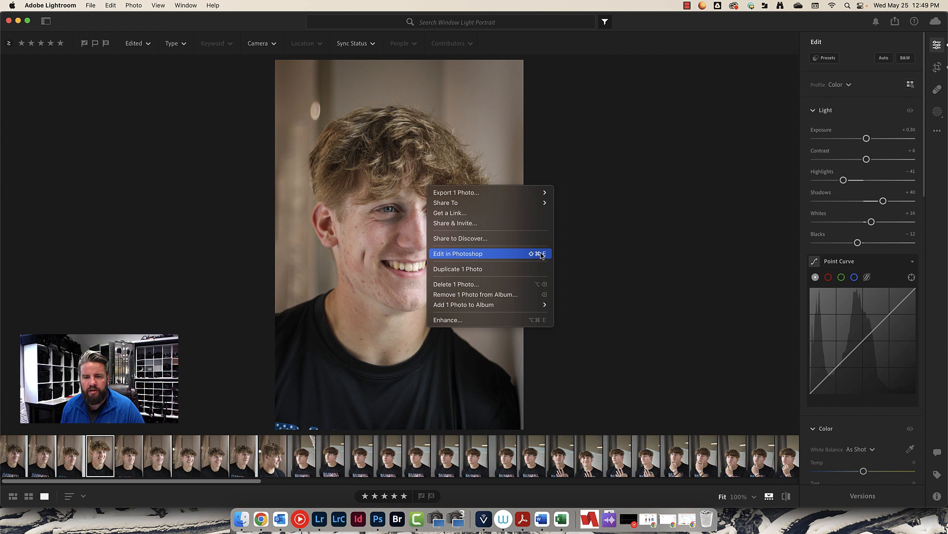
pyautogui.click(896, 21)
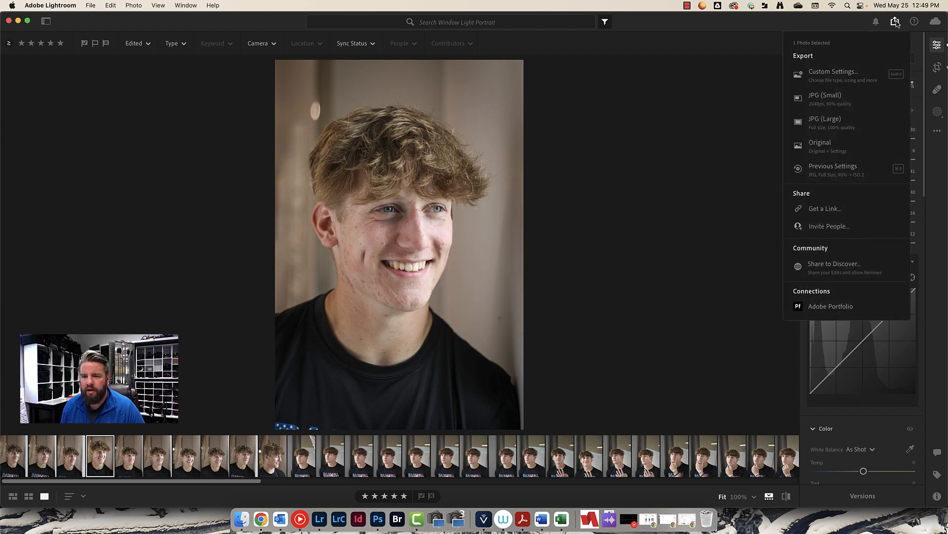
pyautogui.click(834, 119)
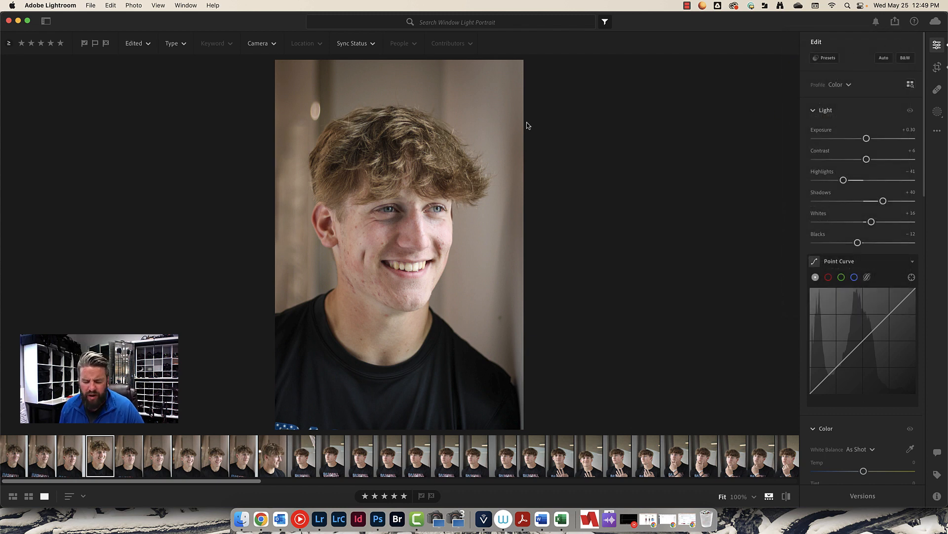
# Open the portrait in Photoshop and add a new layer named "skin" above the background.
pyautogui.rightClick(381, 202)
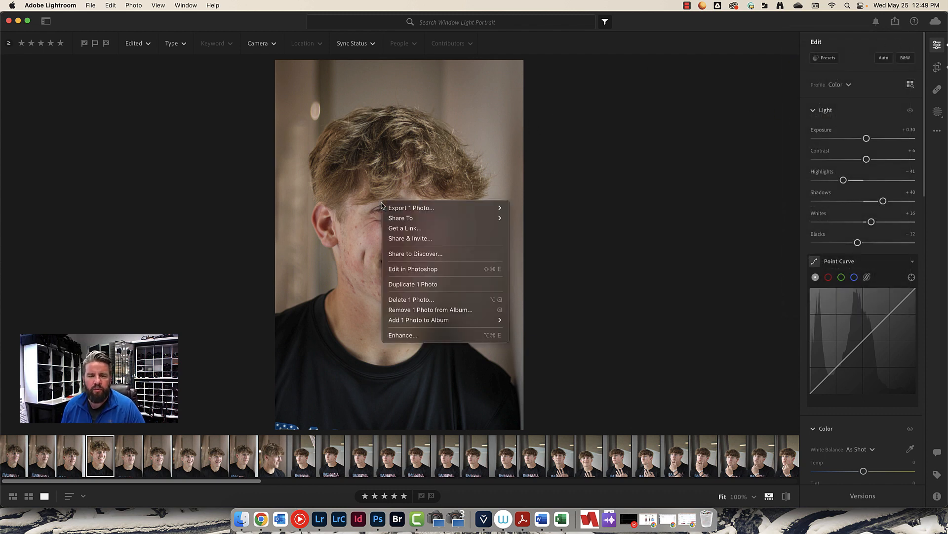
pyautogui.click(436, 270)
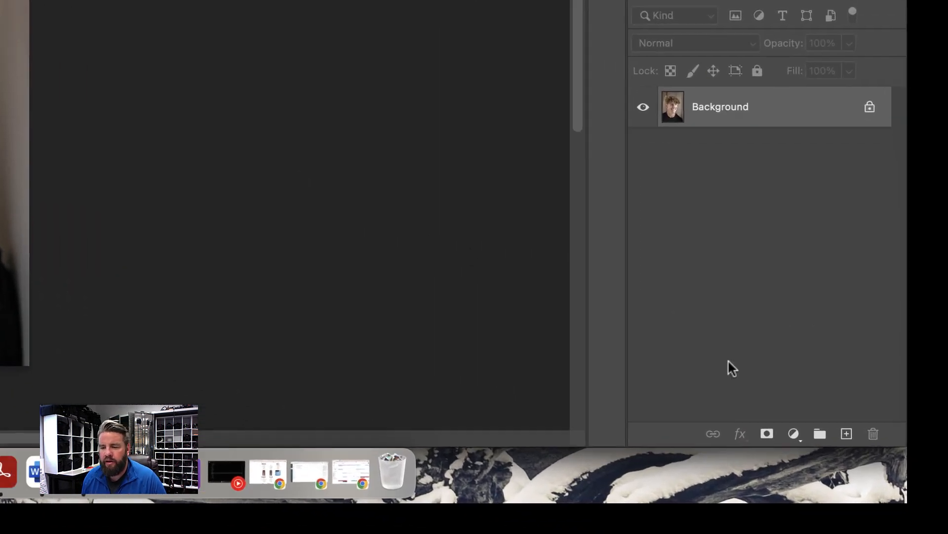
pyautogui.click(847, 435)
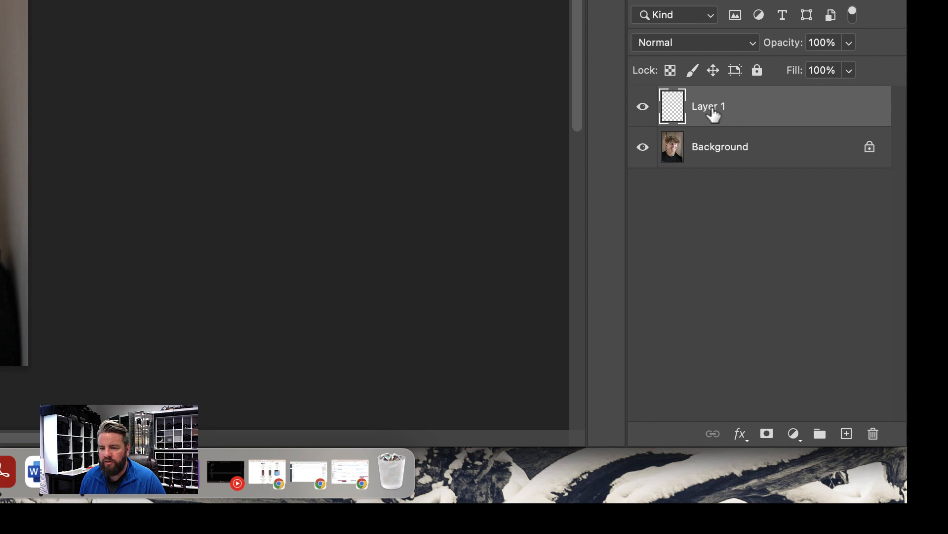
pyautogui.doubleClick(712, 109)
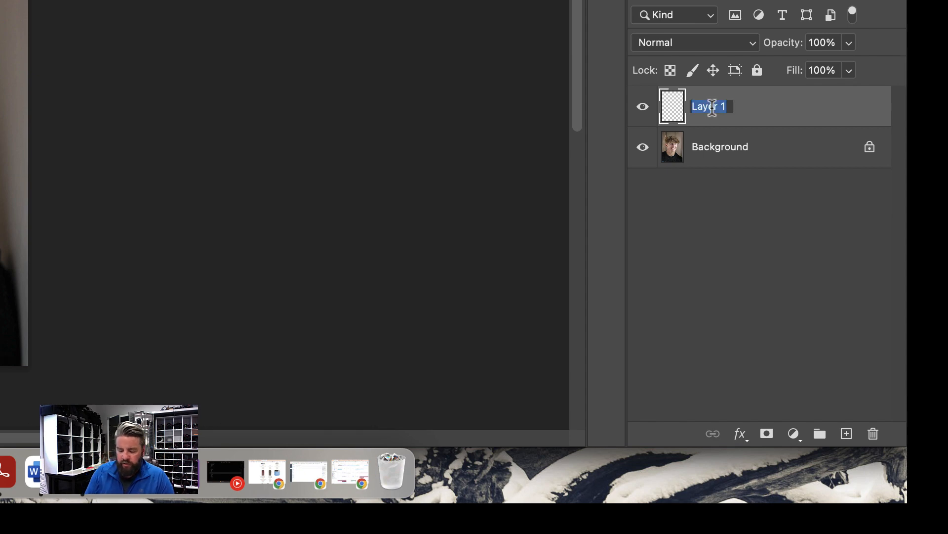
pyautogui.write('skin')
pyautogui.press('Return')
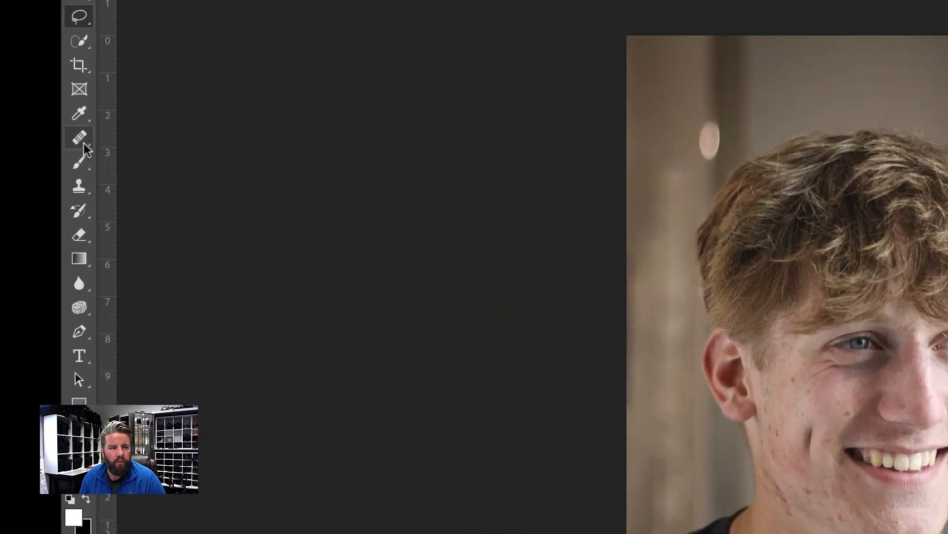
# Switch from the Healing Brush to the Spot Healing Brush tool.
pyautogui.click(82, 139)
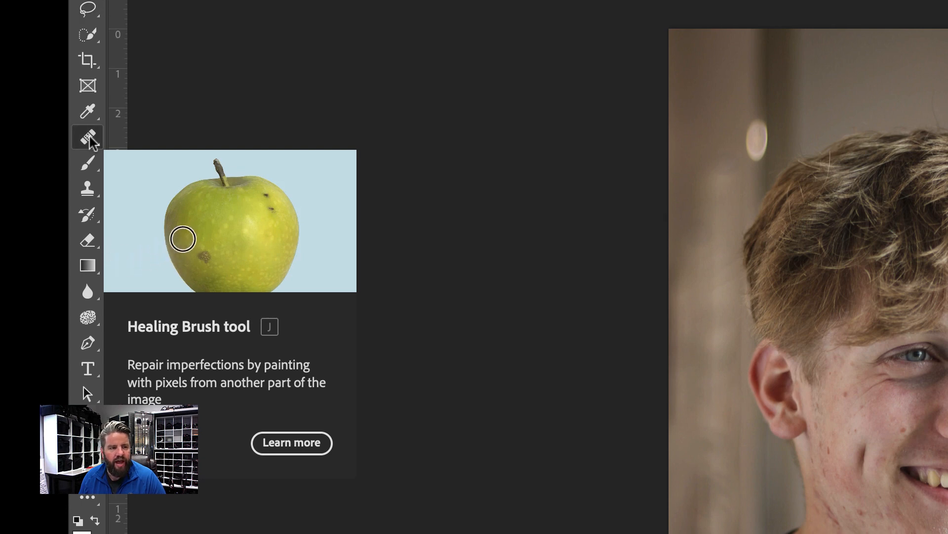
pyautogui.rightClick(90, 141)
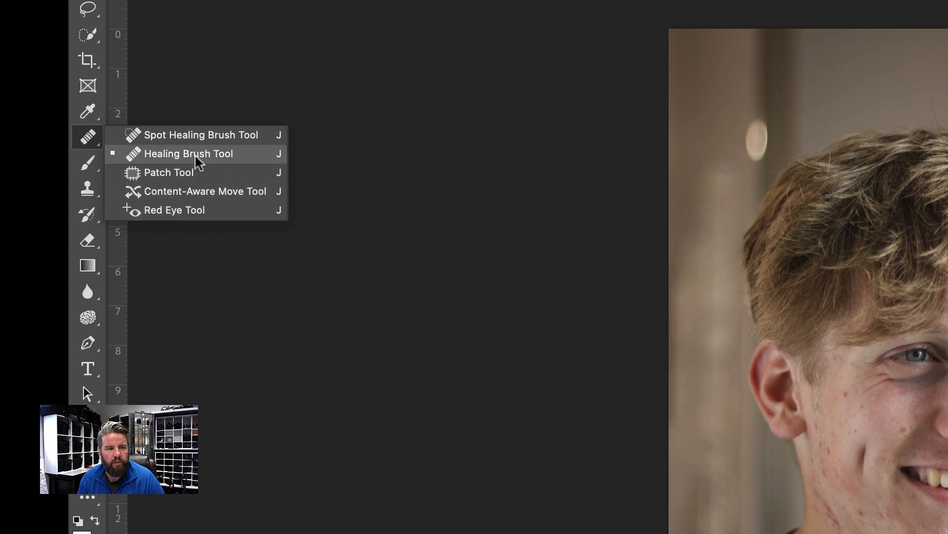
pyautogui.click(88, 143)
pyautogui.rightClick(88, 143)
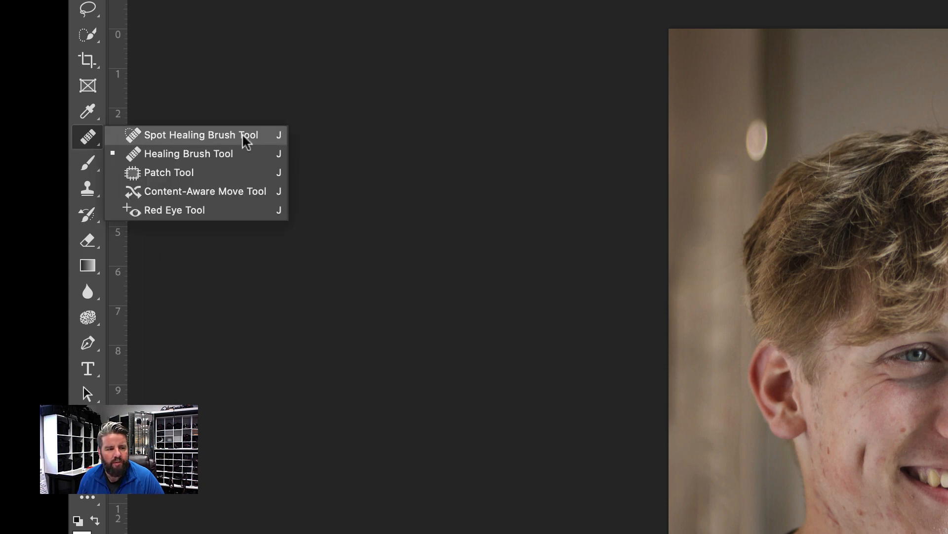
pyautogui.click(213, 139)
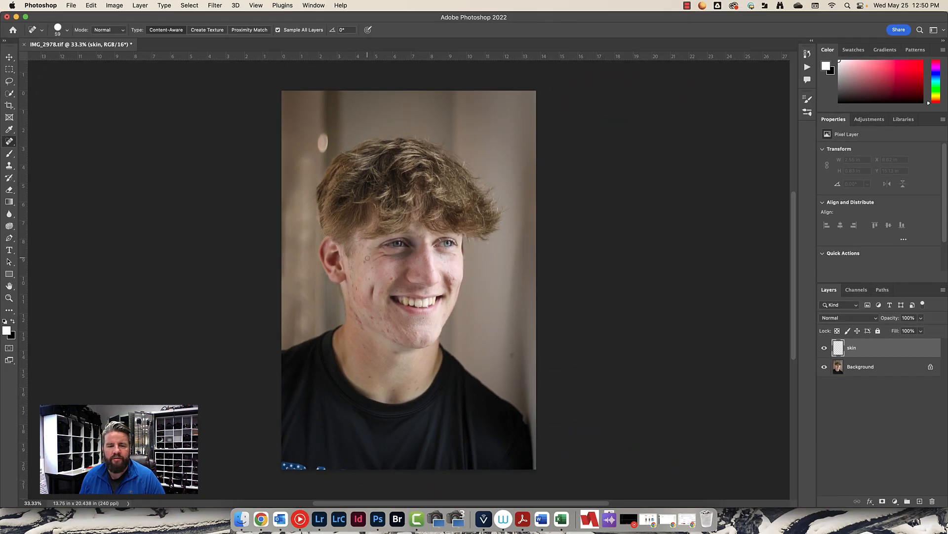
# Remove individual blemishes from both cheeks with the Spot Healing Brush on the skin layer.
pyautogui.scroll(5, 394, 274)
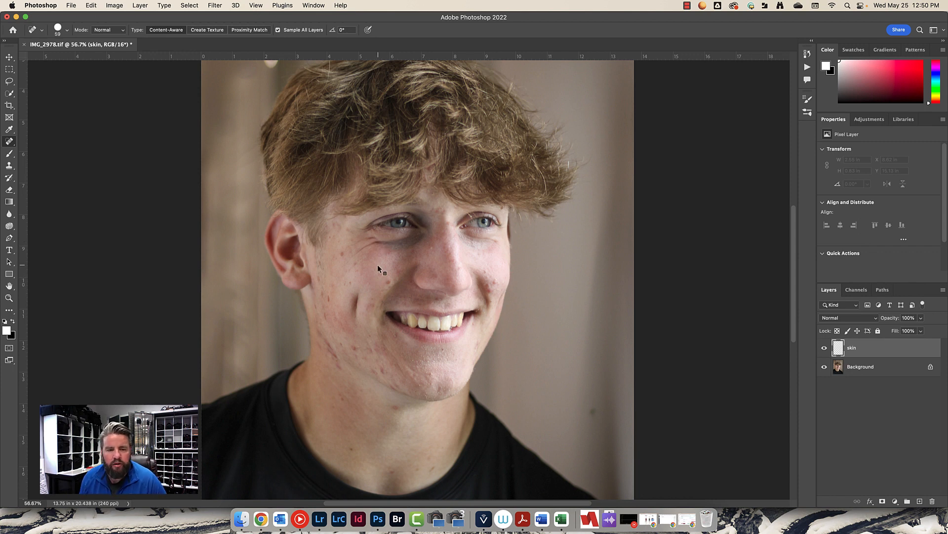
pyautogui.moveTo(375, 267)
pyautogui.mouseDown()
pyautogui.moveTo(412, 268)
pyautogui.moveTo(393, 260)
pyautogui.mouseUp()
pyautogui.moveTo(387, 228); pyautogui.dragTo(404, 246)
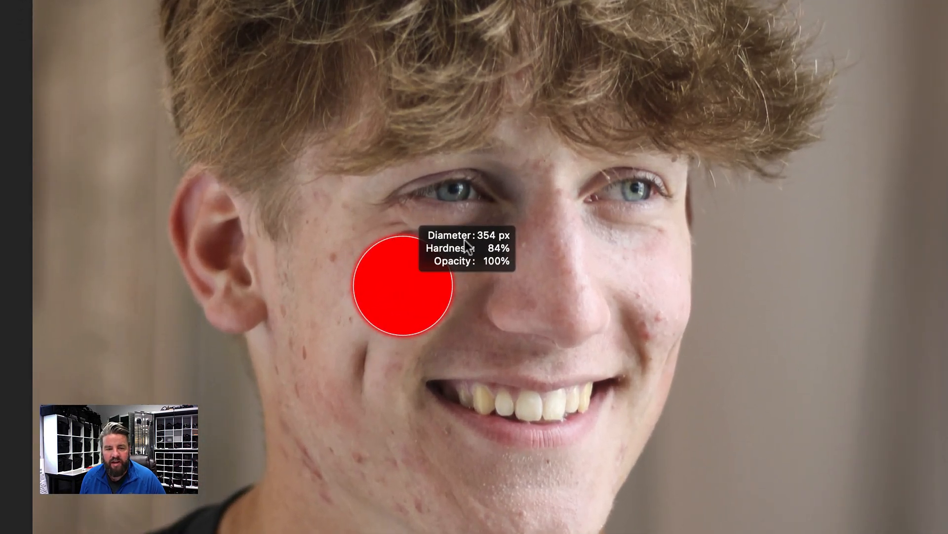
pyautogui.moveTo(464, 240)
pyautogui.mouseDown()
pyautogui.moveTo(498, 258)
pyautogui.moveTo(475, 308)
pyautogui.moveTo(401, 351)
pyautogui.moveTo(345, 351)
pyautogui.moveTo(338, 391)
pyautogui.moveTo(351, 379)
pyautogui.mouseUp()
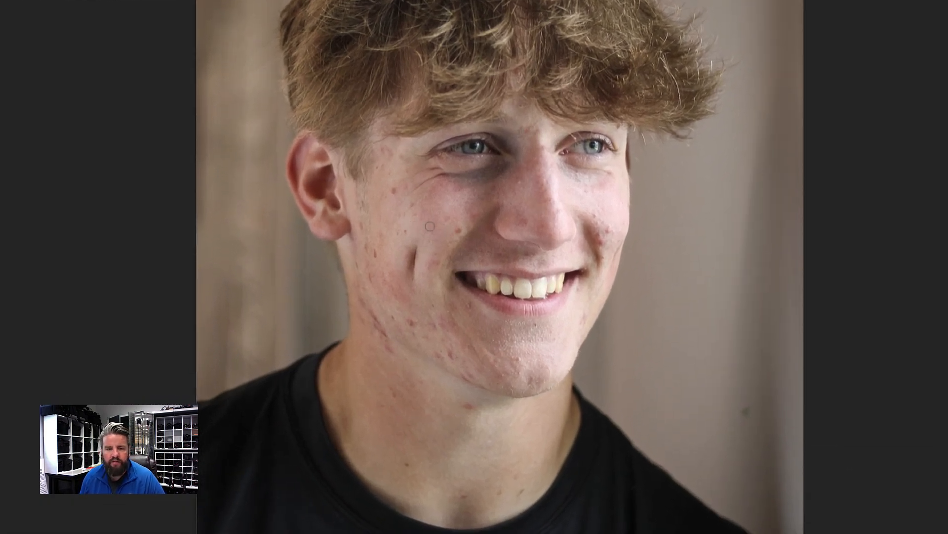
pyautogui.click(457, 231)
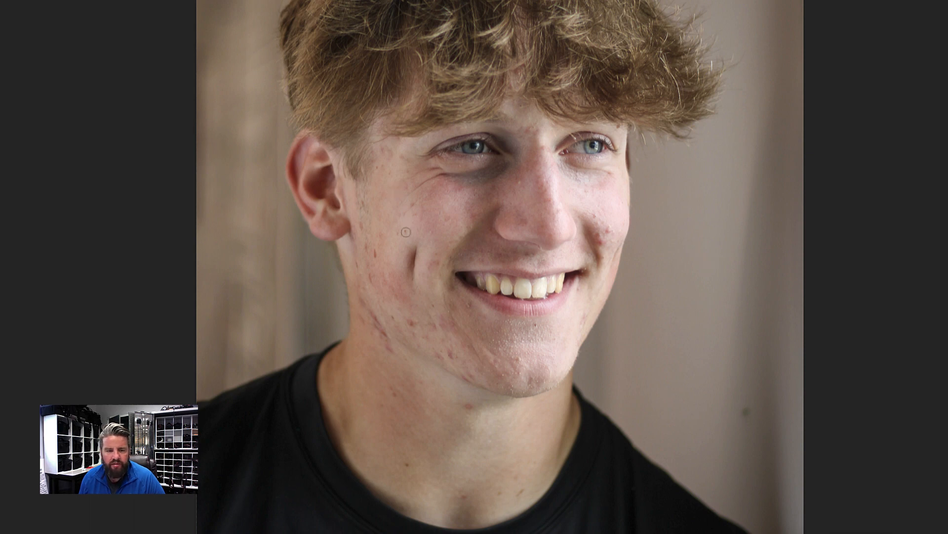
pyautogui.click(419, 219)
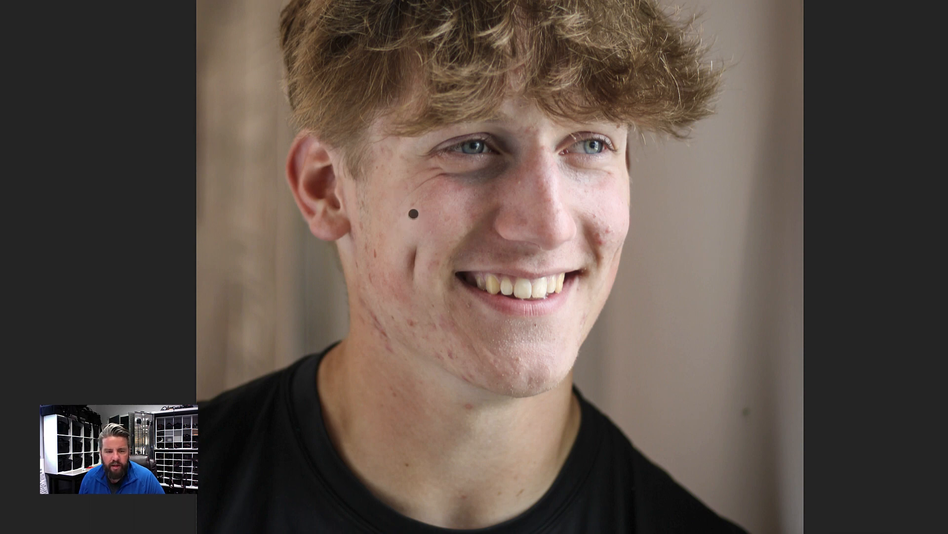
pyautogui.click(472, 215)
pyautogui.click(376, 255)
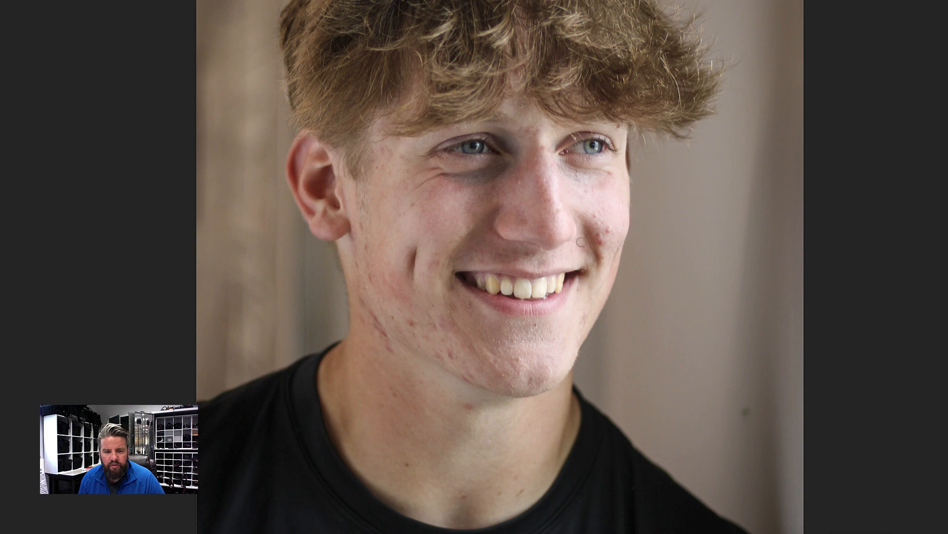
pyautogui.click(603, 229)
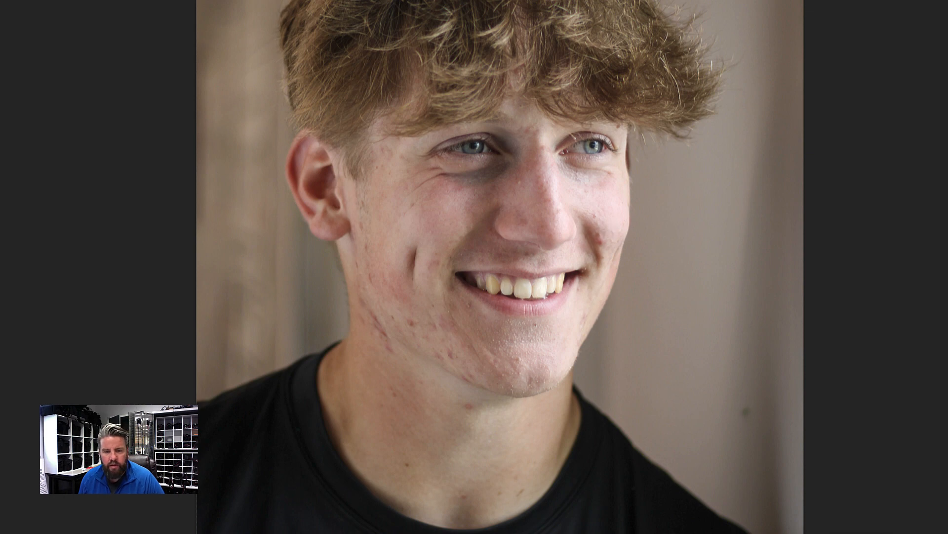